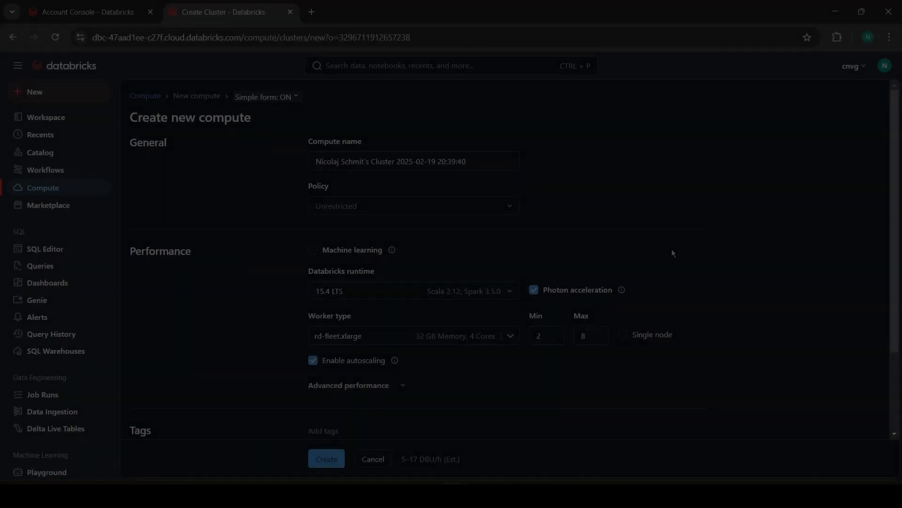
# Step: Try to configure the new compute as a single node with autoscaling disabled under the Unrestricted policy
pyautogui.scroll(-2, 673, 253)
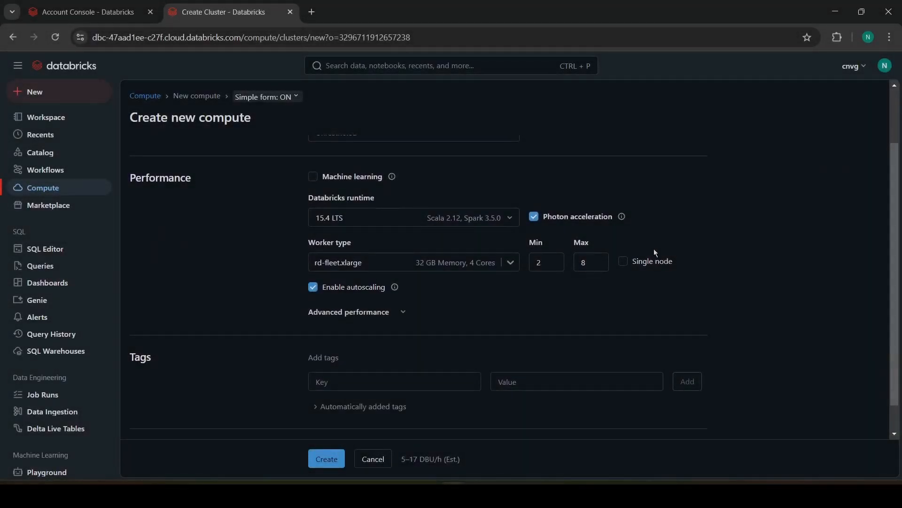
pyautogui.scroll(2, 571, 227)
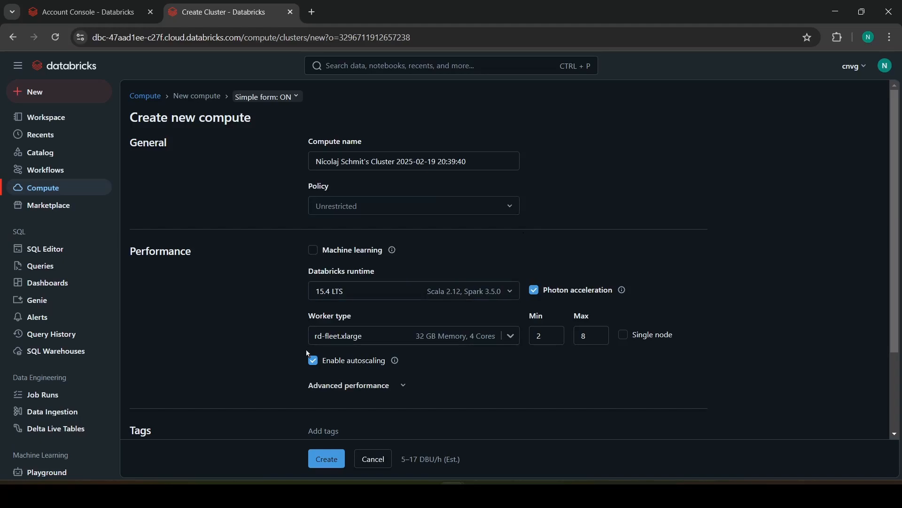
pyautogui.click(313, 362)
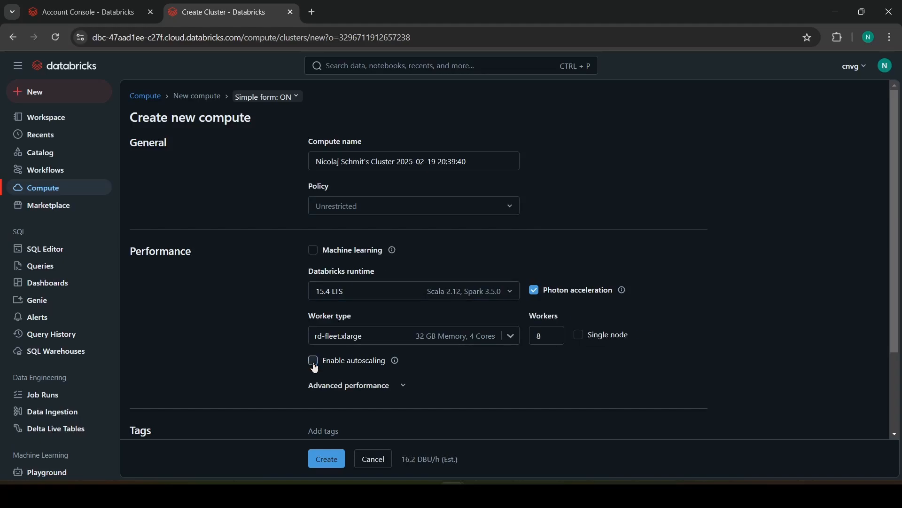
pyautogui.click(576, 336)
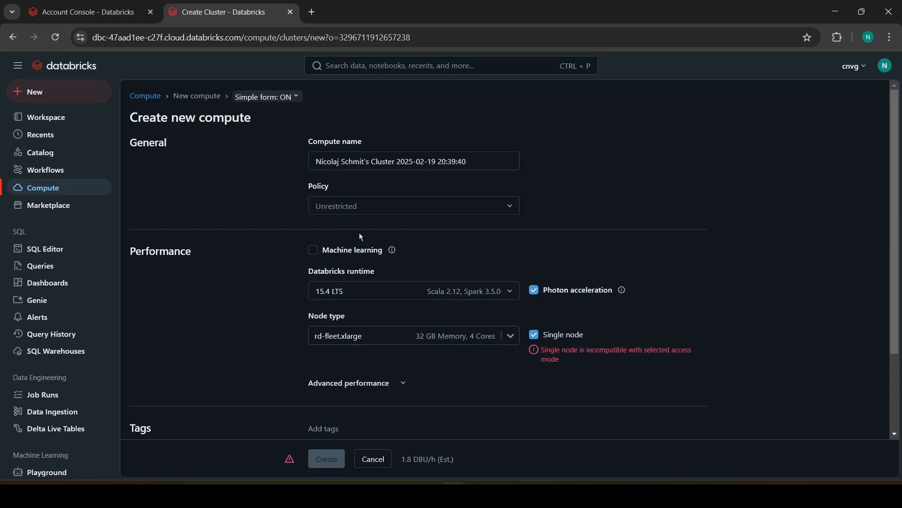
pyautogui.moveTo(556, 350); pyautogui.dragTo(571, 379)
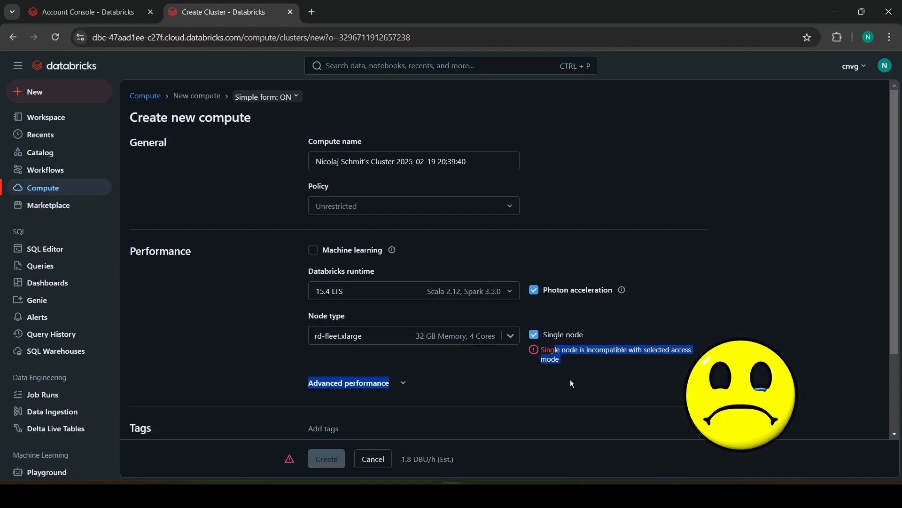
pyautogui.click(571, 379)
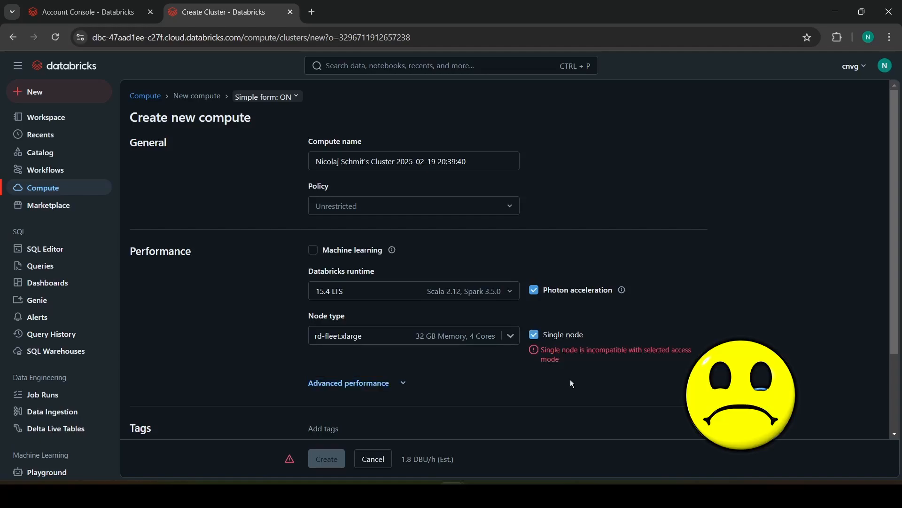
pyautogui.scroll(-2, 571, 379)
pyautogui.scroll(2, 570, 379)
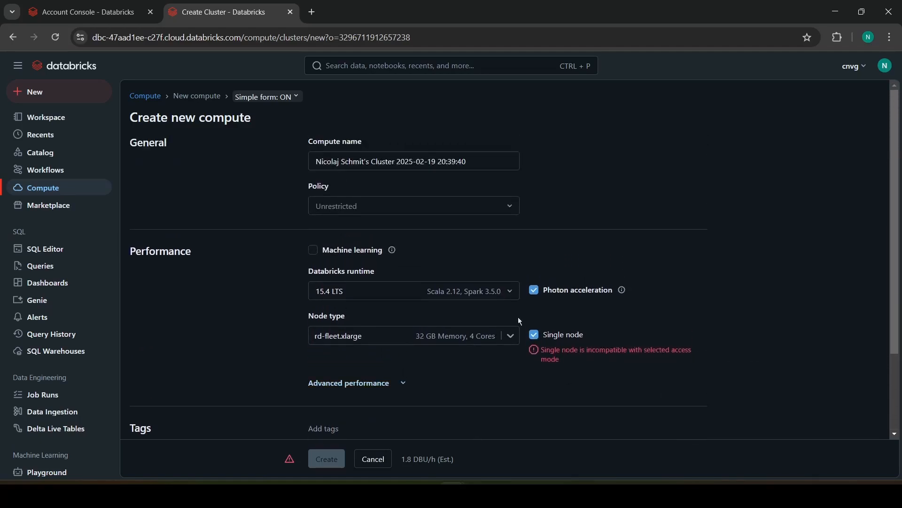
# Step: Apply the Personal Compute policy to the new compute and choose i3.xlarge as its node type
pyautogui.click(507, 214)
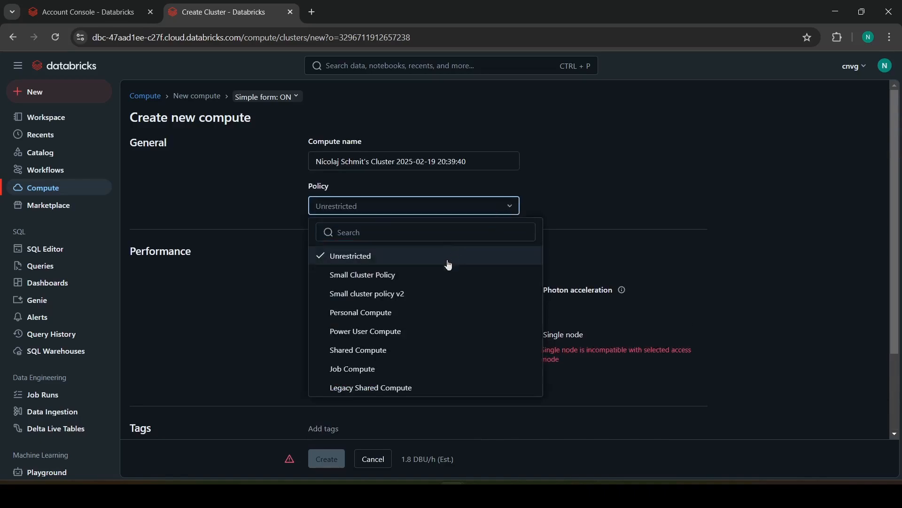
pyautogui.click(402, 313)
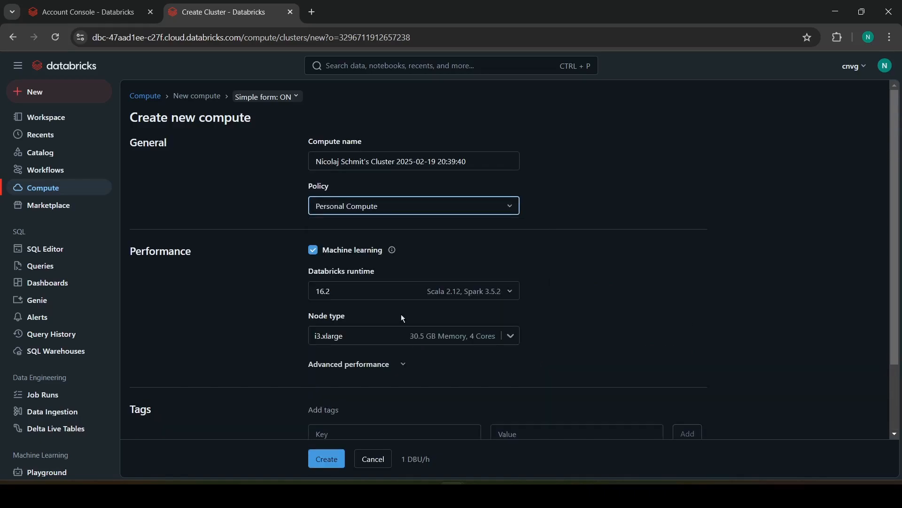
pyautogui.click(393, 343)
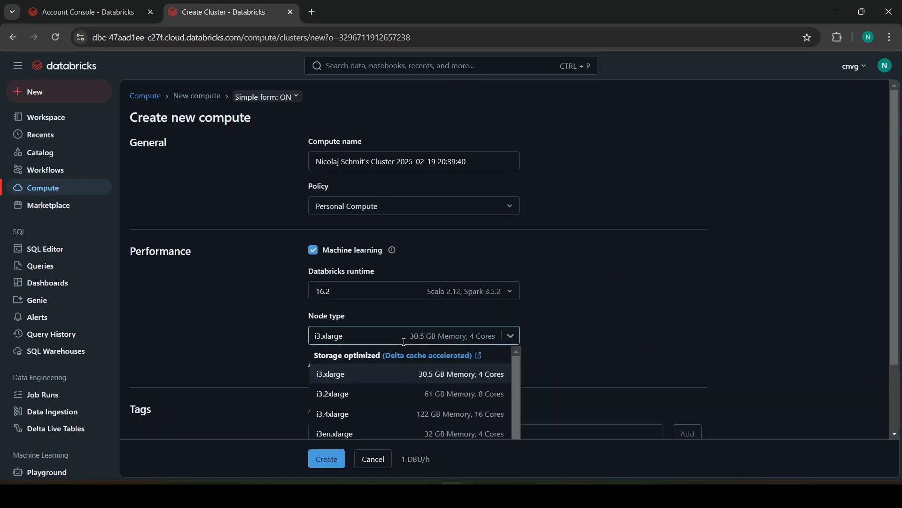
pyautogui.click(399, 374)
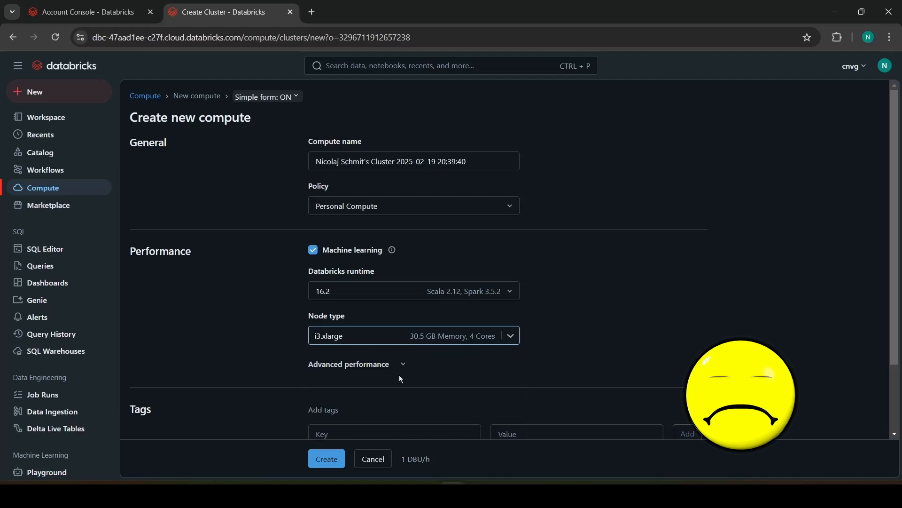
pyautogui.scroll(-3, 574, 364)
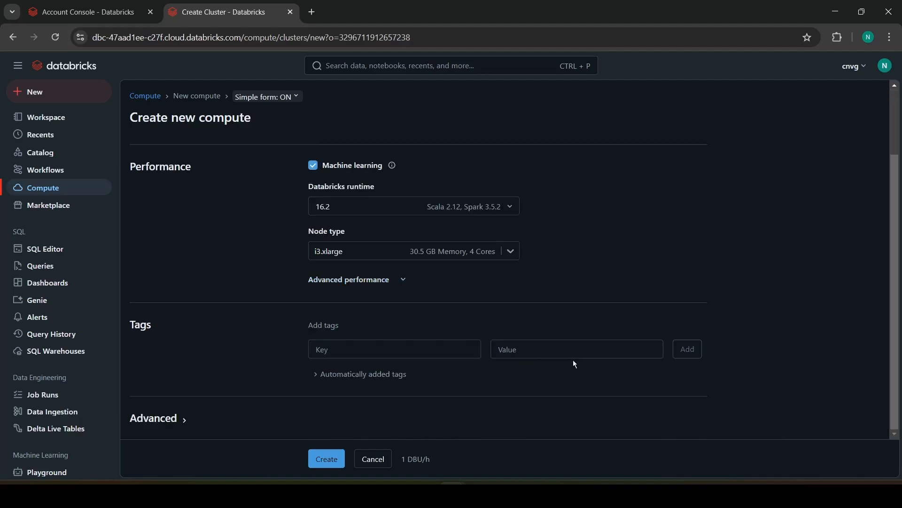
pyautogui.scroll(3, 574, 363)
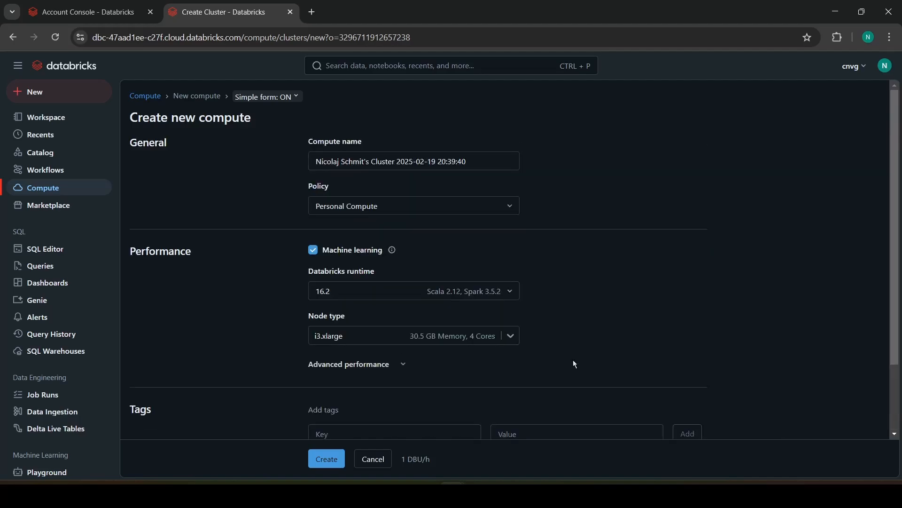
# Step: Switch the new compute to the Power User Compute policy and inspect its advanced access mode settings
pyautogui.click(364, 209)
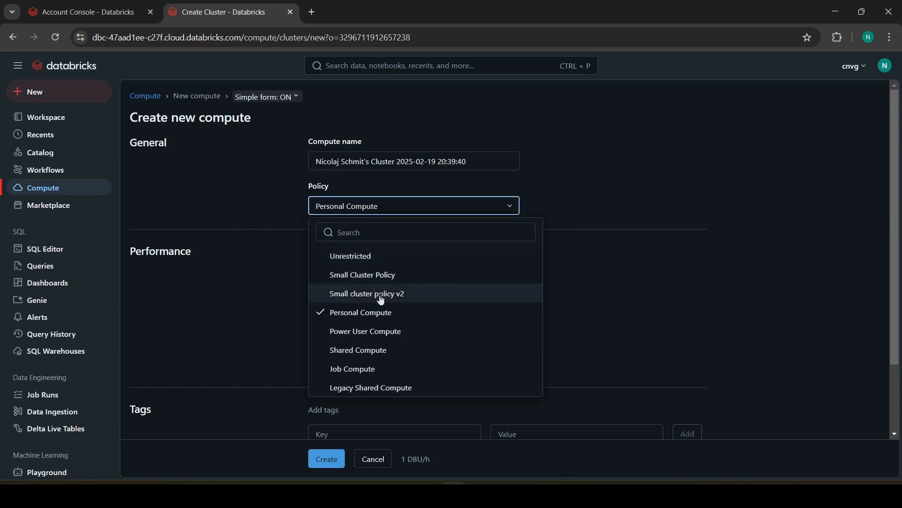
pyautogui.click(396, 339)
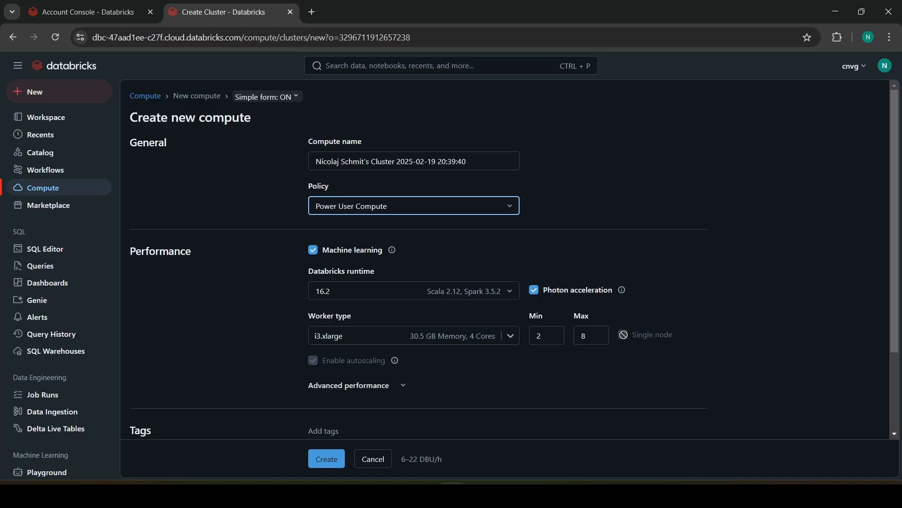
pyautogui.scroll(-2, 230, 294)
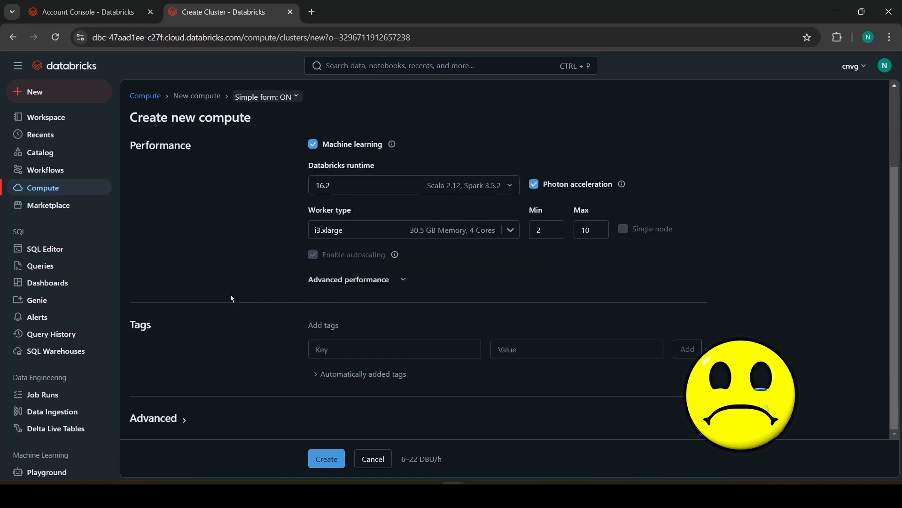
pyautogui.click(179, 428)
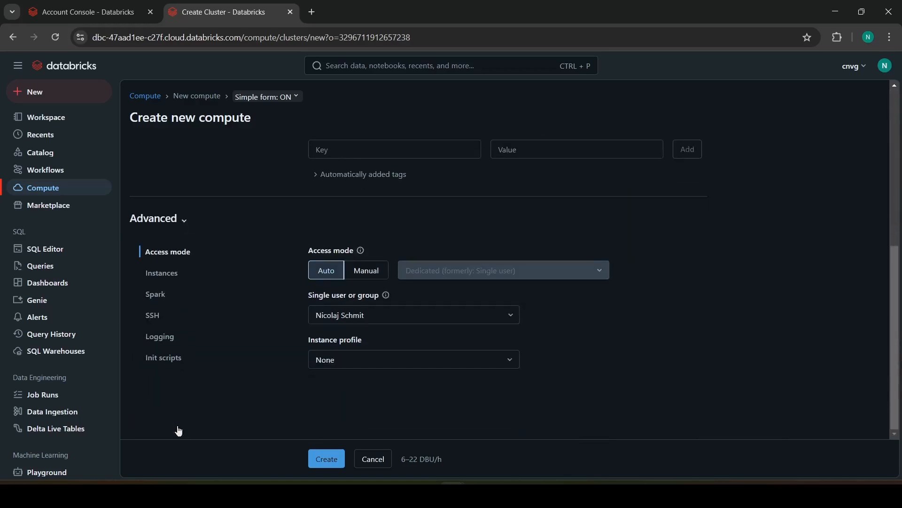
pyautogui.scroll(4, 178, 431)
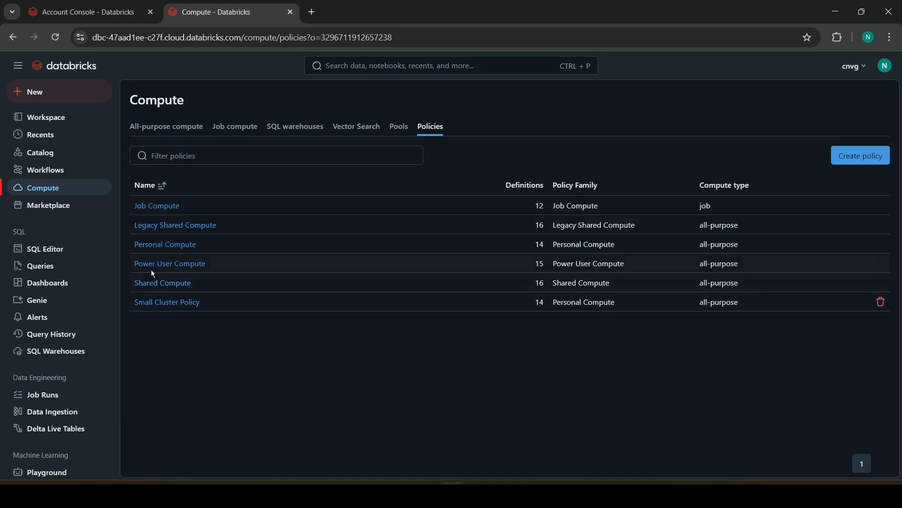
# Step: Open the existing Personal Compute policy and review the node types allowed in its definition
pyautogui.click(163, 246)
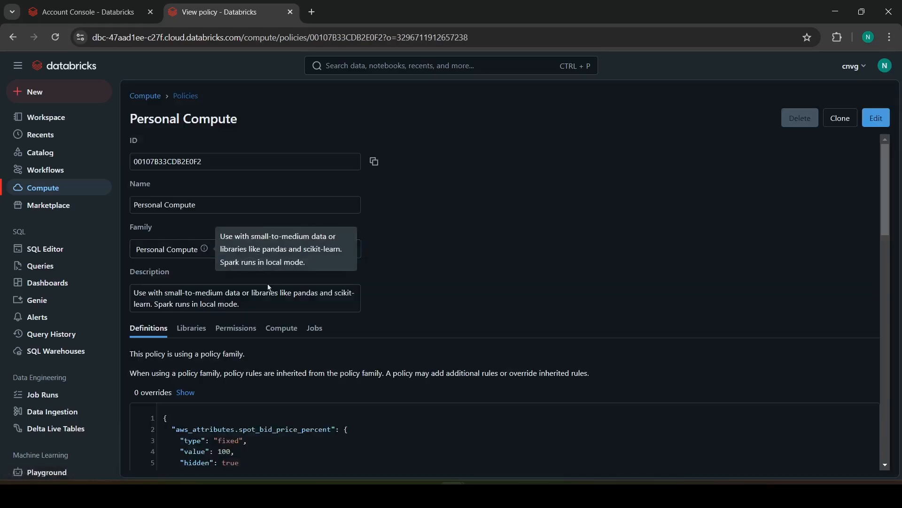
pyautogui.scroll(-5, 271, 288)
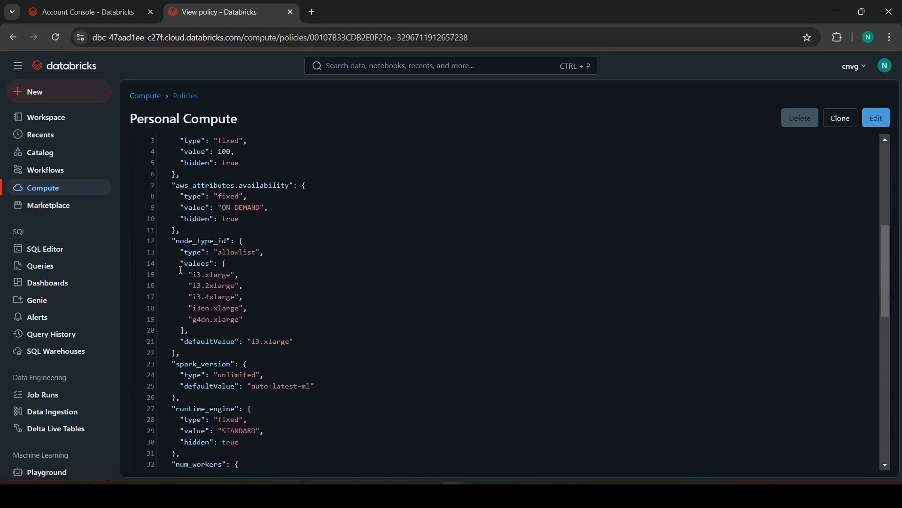
pyautogui.moveTo(181, 265); pyautogui.dragTo(256, 323)
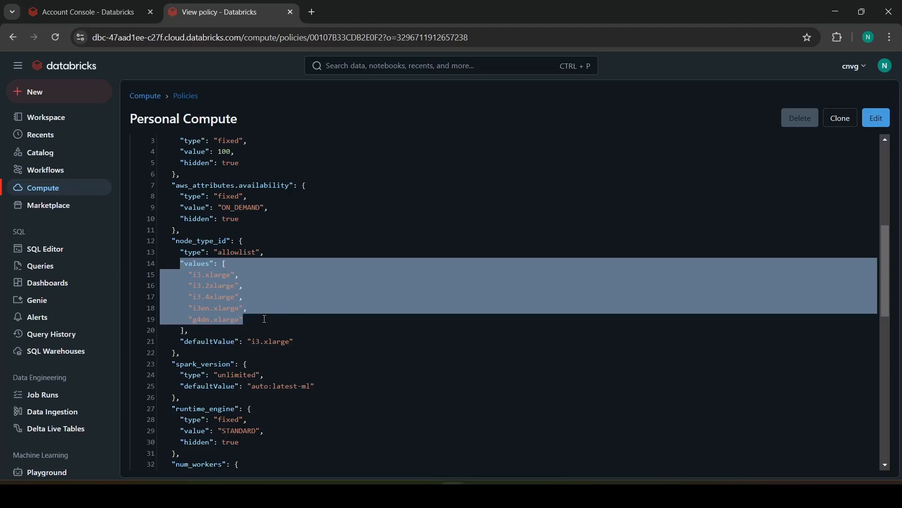
pyautogui.scroll(2, 266, 311)
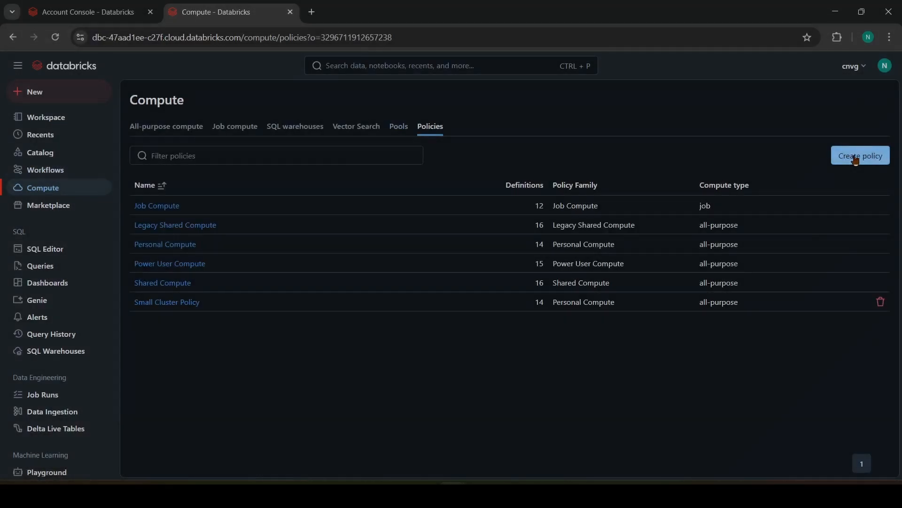
# Step: Start a new compute policy named "Small cluster policy v2" based on the Personal Compute family
pyautogui.click(856, 158)
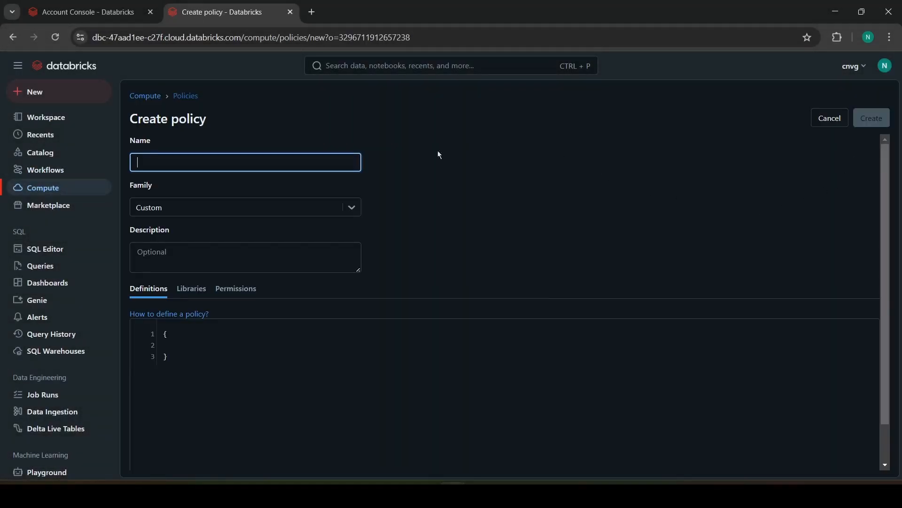
pyautogui.write('Small cluster policy v2')
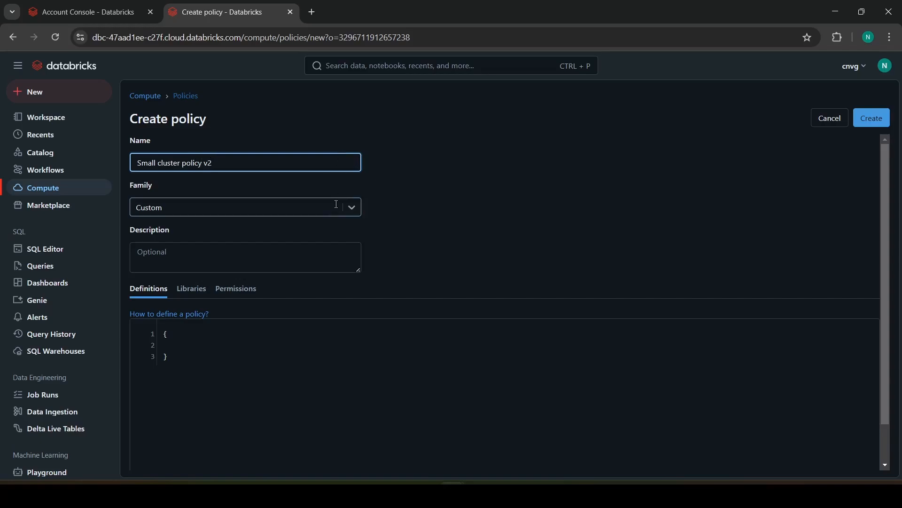
pyautogui.click(355, 209)
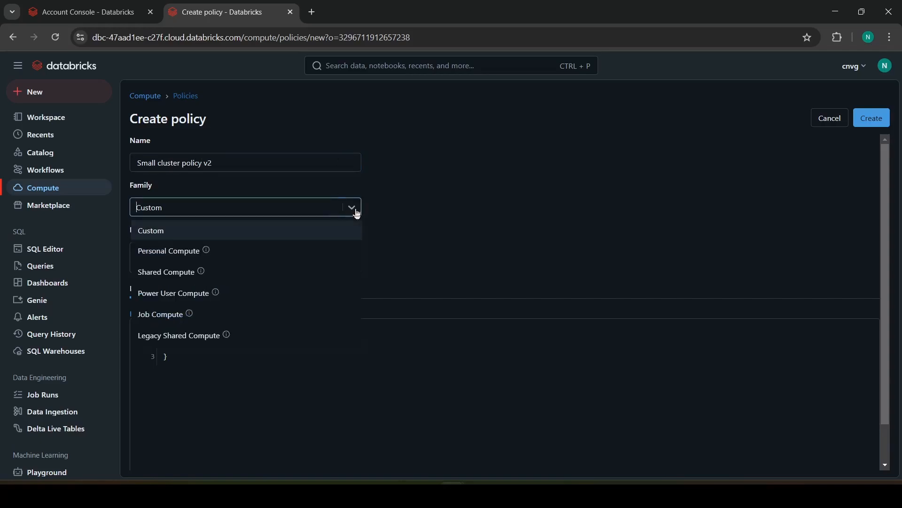
pyautogui.click(229, 255)
# Step: Review the rules inherited from the Personal Compute family and view the overrides editor without making changes
pyautogui.scroll(-3, 342, 279)
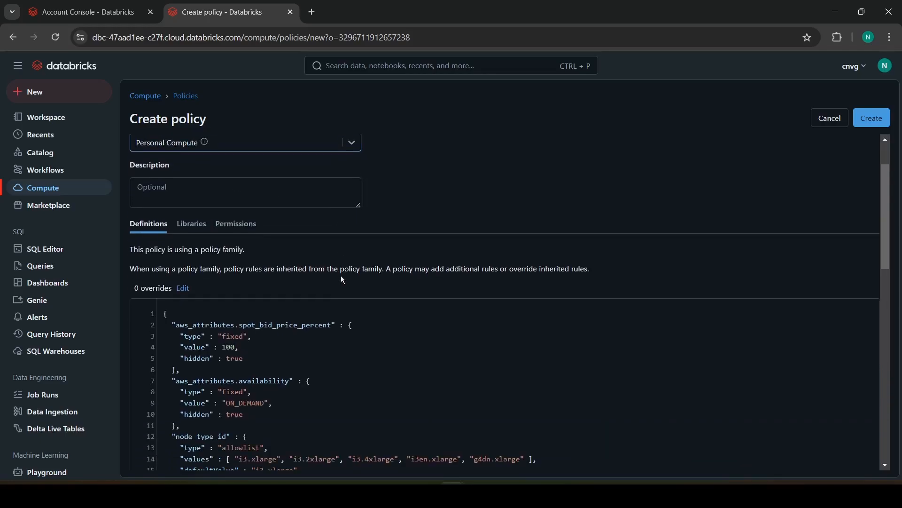
pyautogui.scroll(-4, 343, 278)
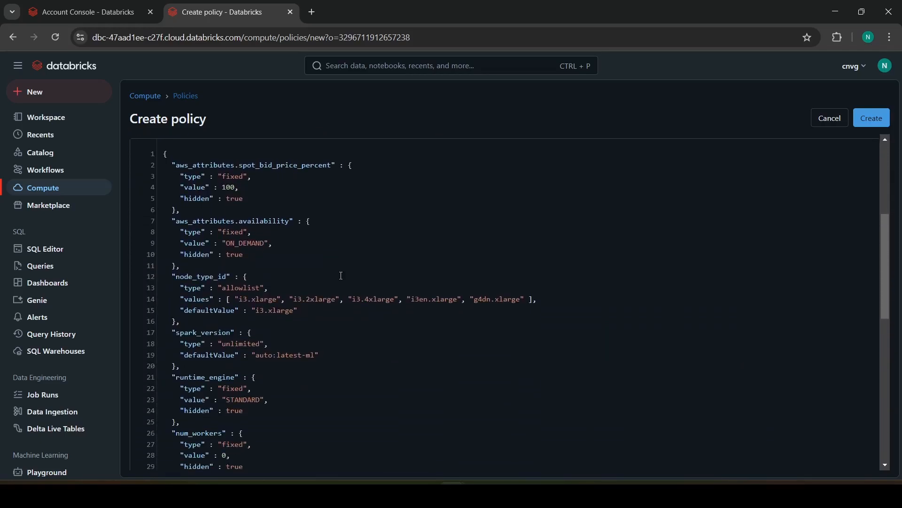
pyautogui.scroll(5, 318, 226)
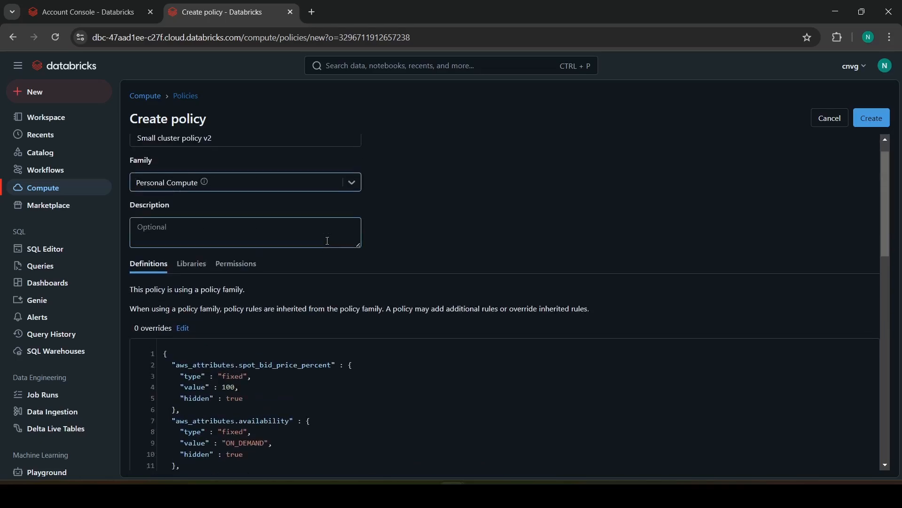
pyautogui.click(183, 329)
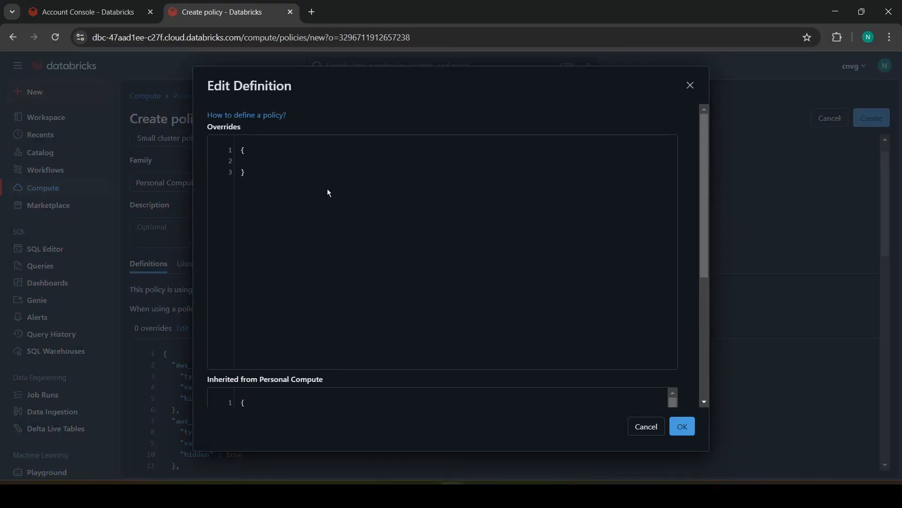
pyautogui.click(645, 426)
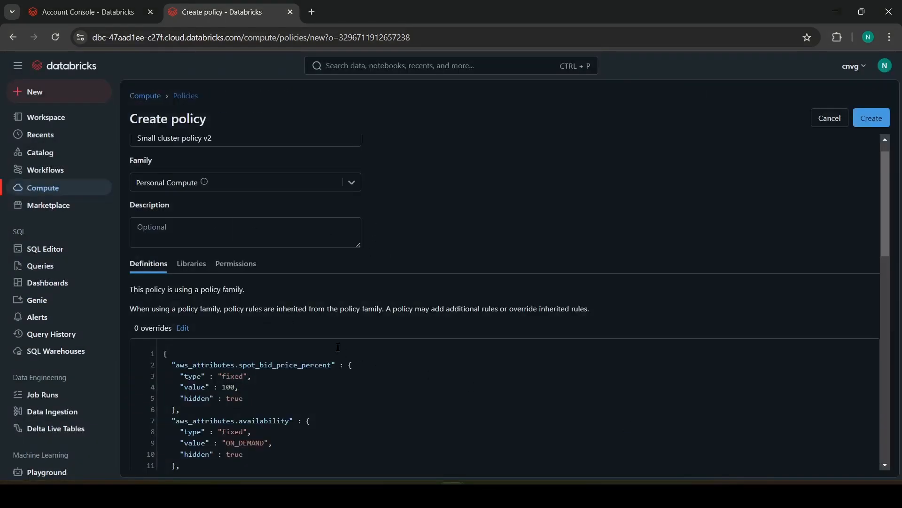
# Step: Copy the complete node_type_id block from the policy's inherited definition
pyautogui.scroll(-2, 338, 346)
pyautogui.scroll(-1, 338, 347)
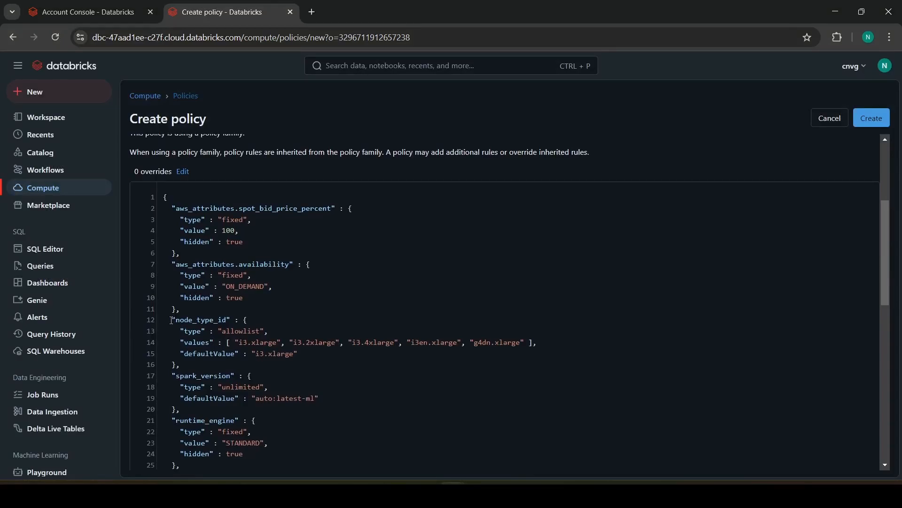
pyautogui.moveTo(172, 320); pyautogui.dragTo(192, 363)
pyautogui.hotkey('ctrl', 'c')
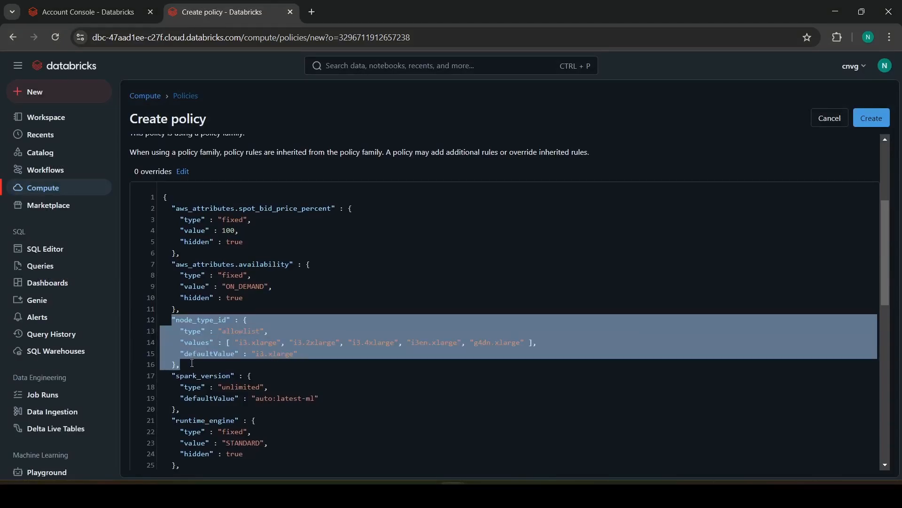
pyautogui.scroll(1, 236, 230)
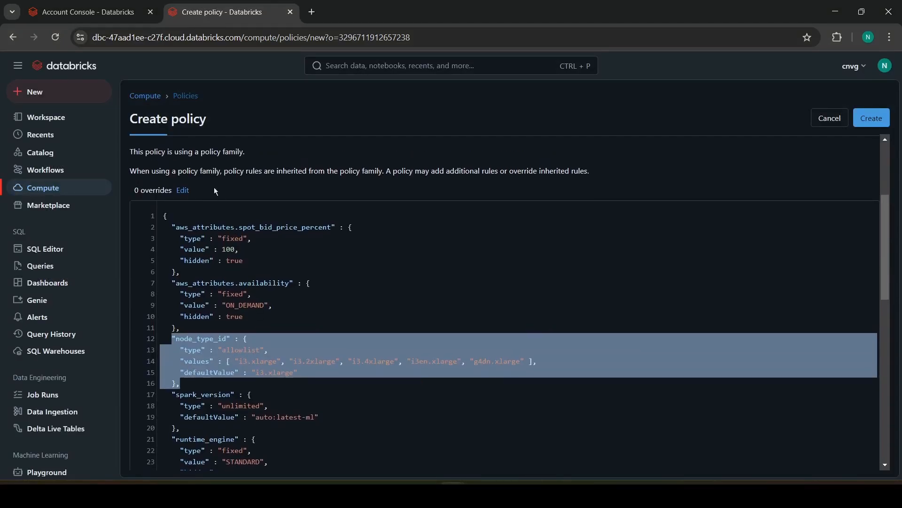
# Step: Paste the node_type_id allowlist block inside the braces of the policy overrides and remove its trailing comma
pyautogui.click(183, 190)
pyautogui.hotkey('ctrl', 'a')
pyautogui.write('"node_type_id" : {     "type" : "allowlist",     "values" : [ "i3.xlarge", "i3.2xlarge", "i3.4xlarge", "i3en.xlarge", "p3dn.xlarge" ],     "defaultValue" : "i3.xlarge"   },')
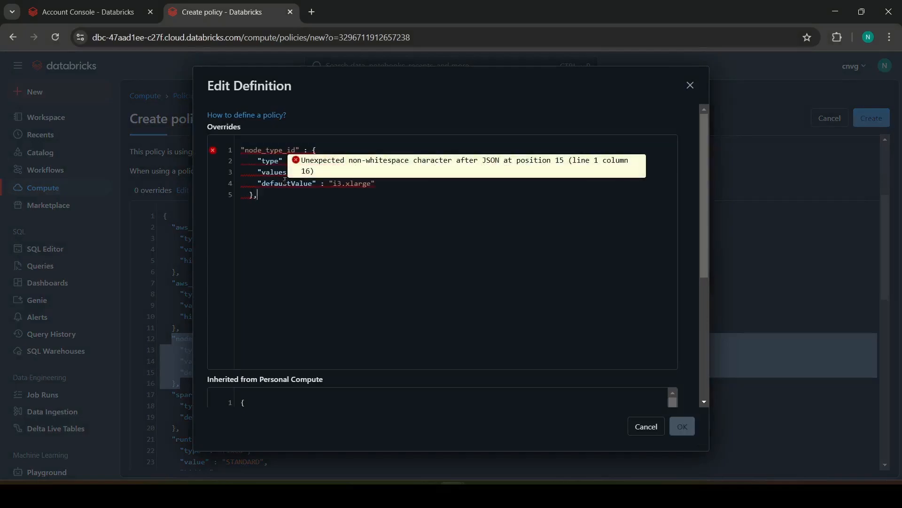
pyautogui.hotkey('ctrl', 'z')
pyautogui.press('Return')
pyautogui.hotkey('ctrl', 'v')
pyautogui.press('BackSpace')
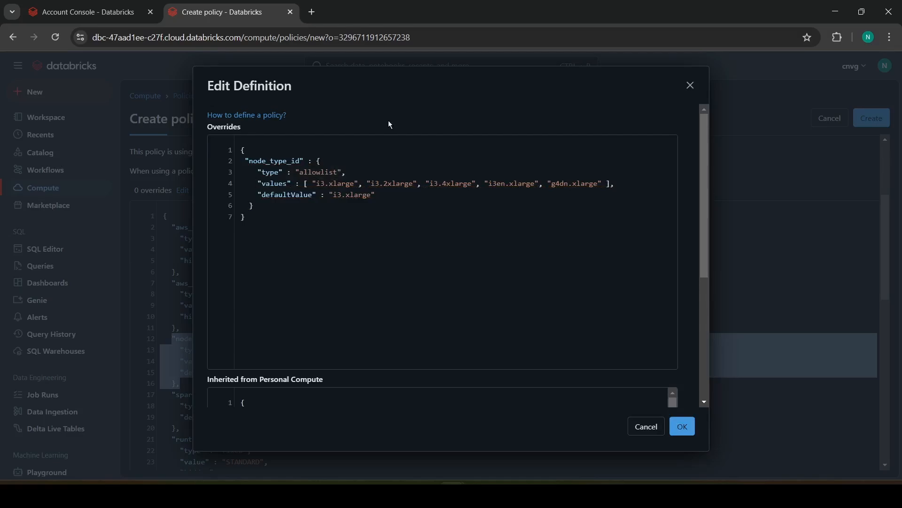
# Step: Change the node_type_id override's type to "unlimited" and delete its values and defaultValue entries along with the leftover trailing comma
pyautogui.doubleClick(315, 174)
pyautogui.write('un')
pyautogui.moveTo(267, 170)
pyautogui.write('limited')
pyautogui.hotkey('shift', 'Down')
pyautogui.hotkey('shift', 'End')
pyautogui.press('BackSpace')
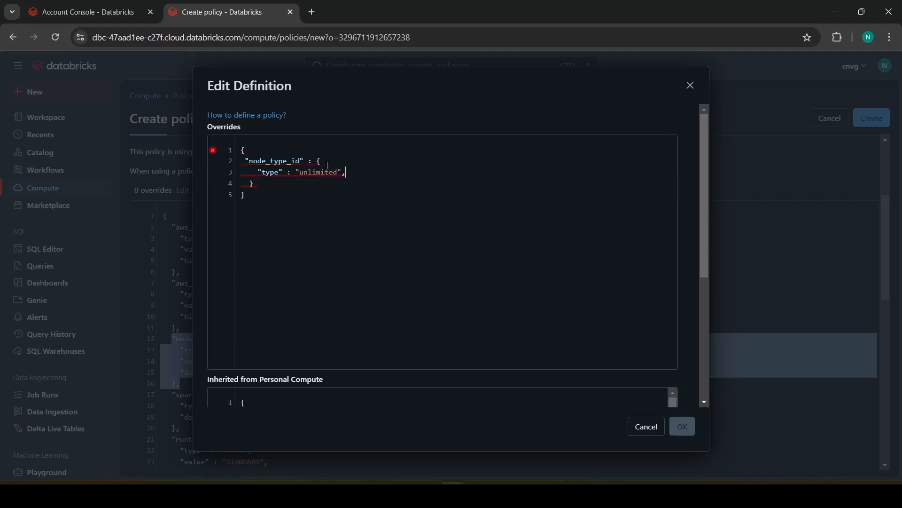
pyautogui.press('BackSpace')
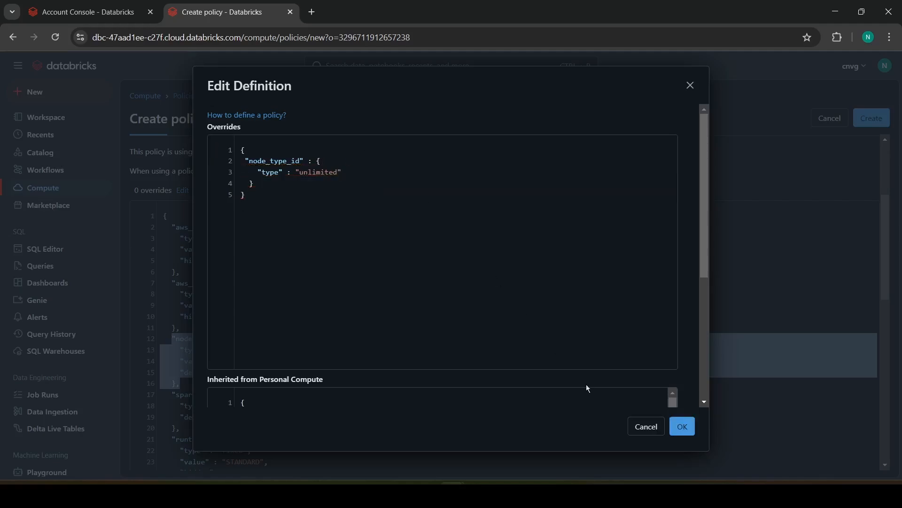
# Step: Apply the edited overrides to the definition and create the "Small cluster policy v2" policy
pyautogui.click(684, 427)
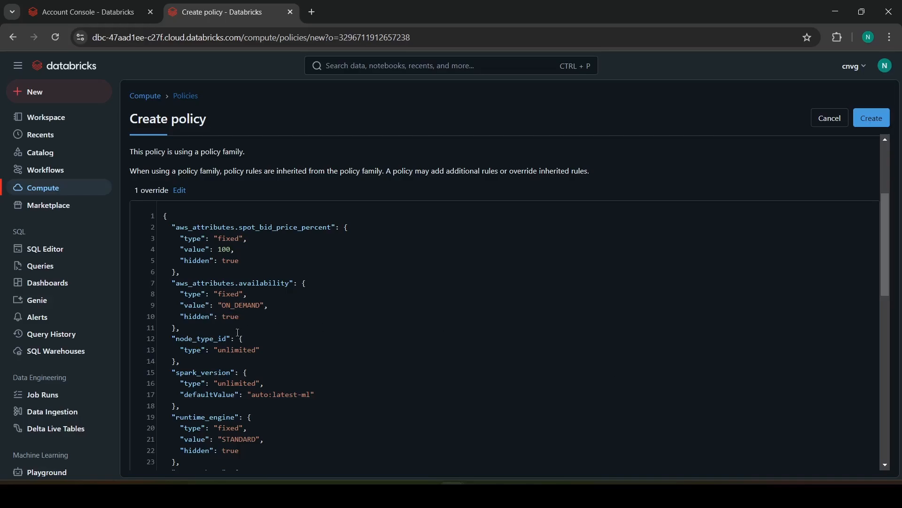
pyautogui.moveTo(218, 354); pyautogui.dragTo(257, 352)
pyautogui.click(874, 124)
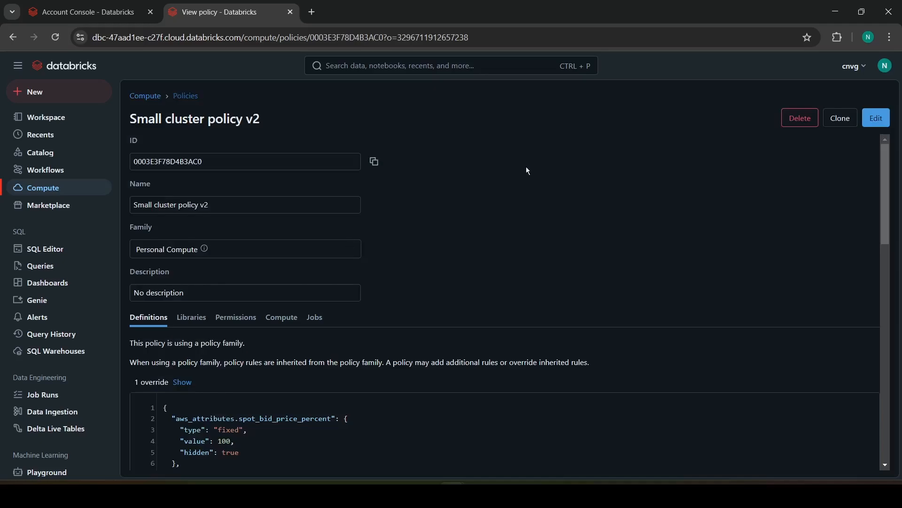
# Step: Start a new all-purpose compute and assign it the "Small cluster policy v2" policy
pyautogui.click(145, 97)
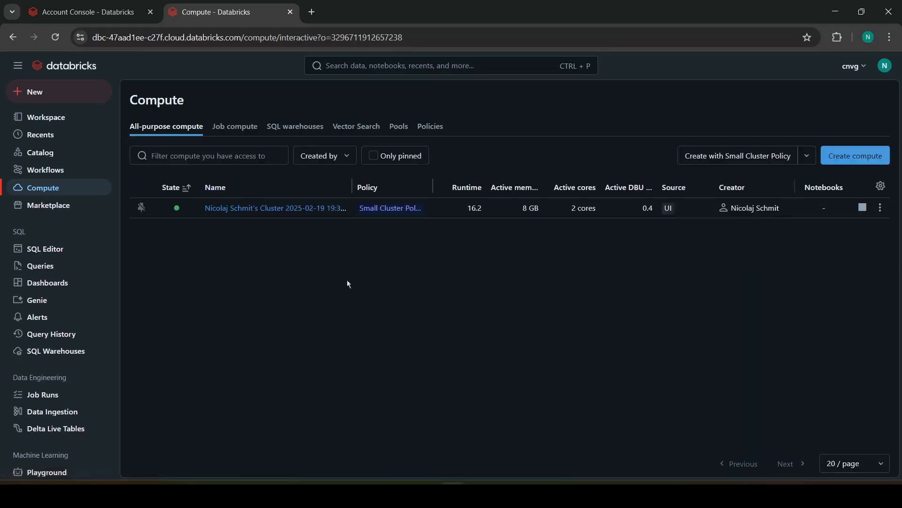
pyautogui.click(855, 157)
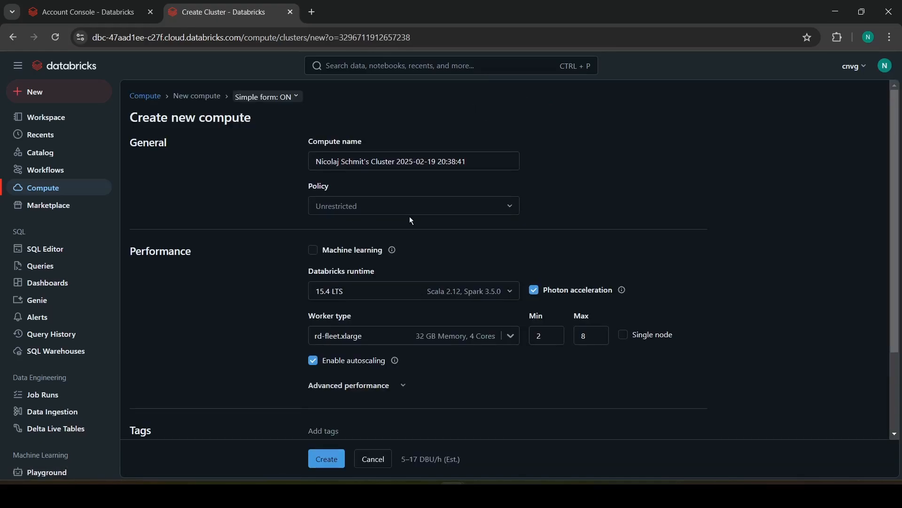
pyautogui.click(393, 211)
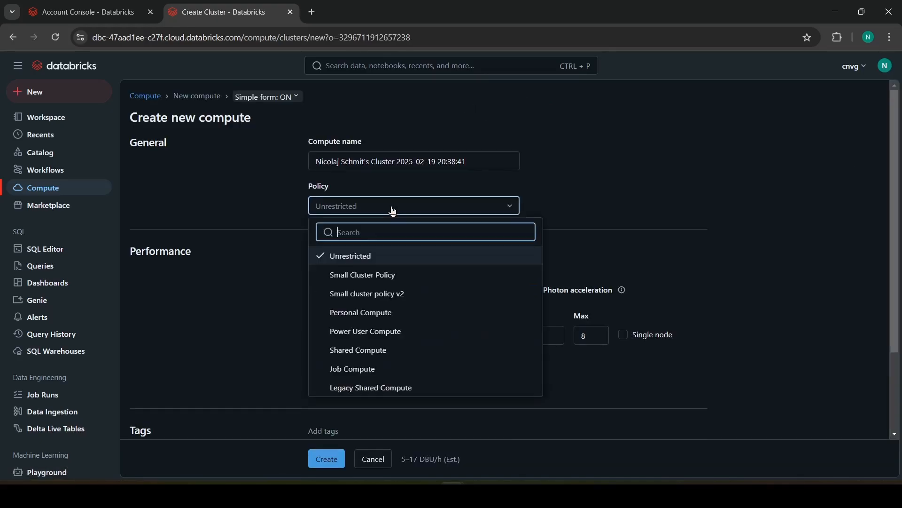
pyautogui.click(397, 293)
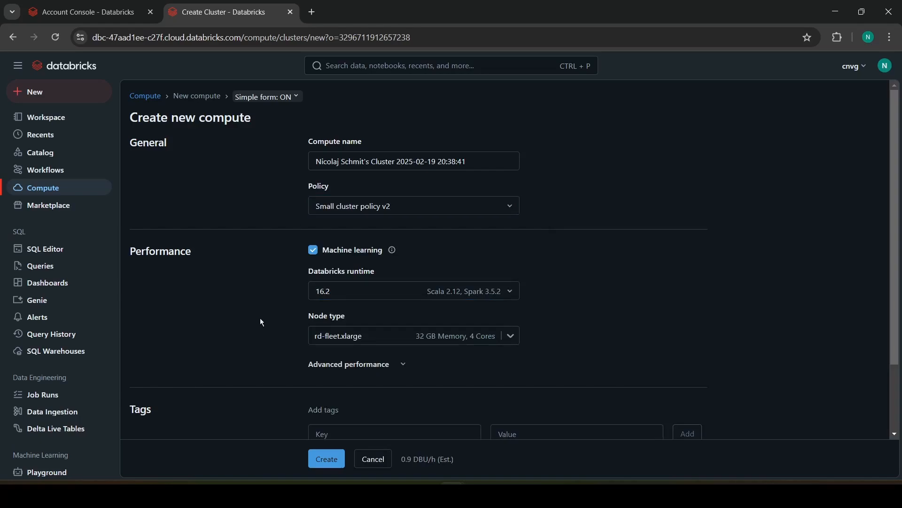
# Step: Set the new compute to terminate after 45 minutes of inactivity in its advanced performance settings
pyautogui.scroll(-2, 262, 322)
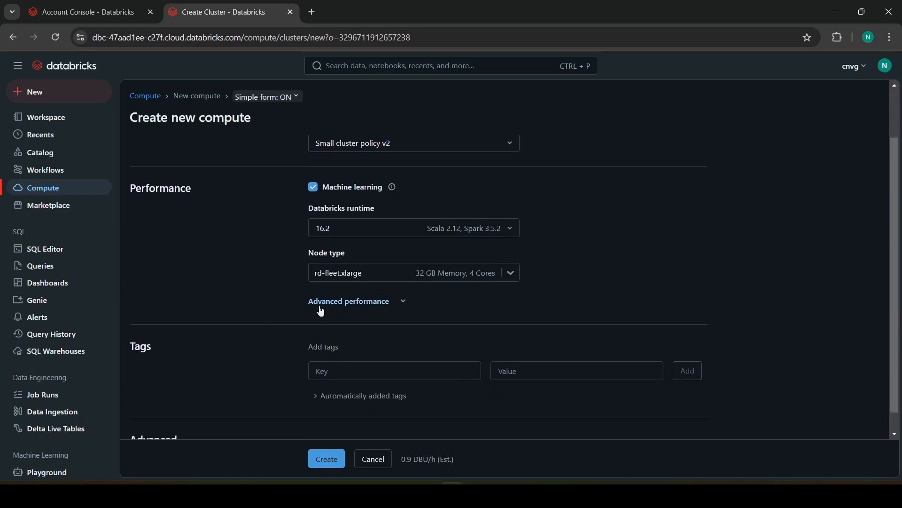
pyautogui.click(321, 309)
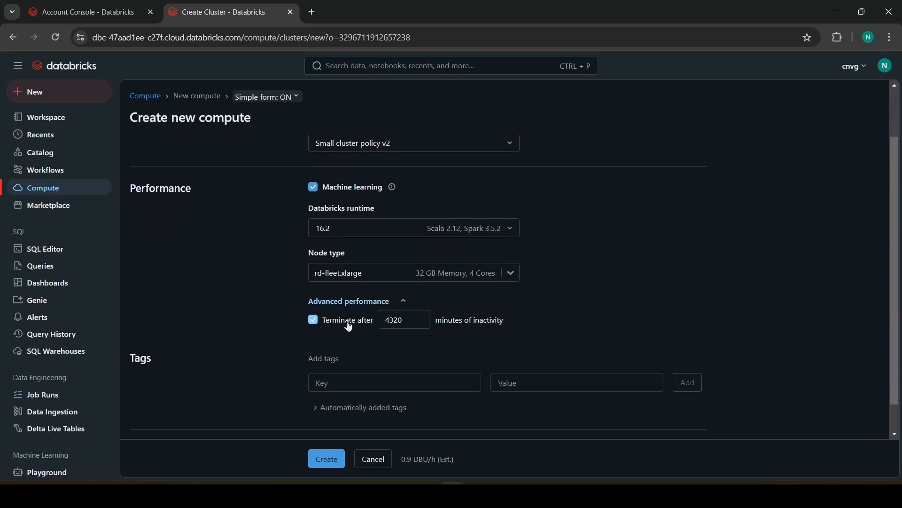
pyautogui.moveTo(406, 321); pyautogui.dragTo(361, 328)
pyautogui.write('4')
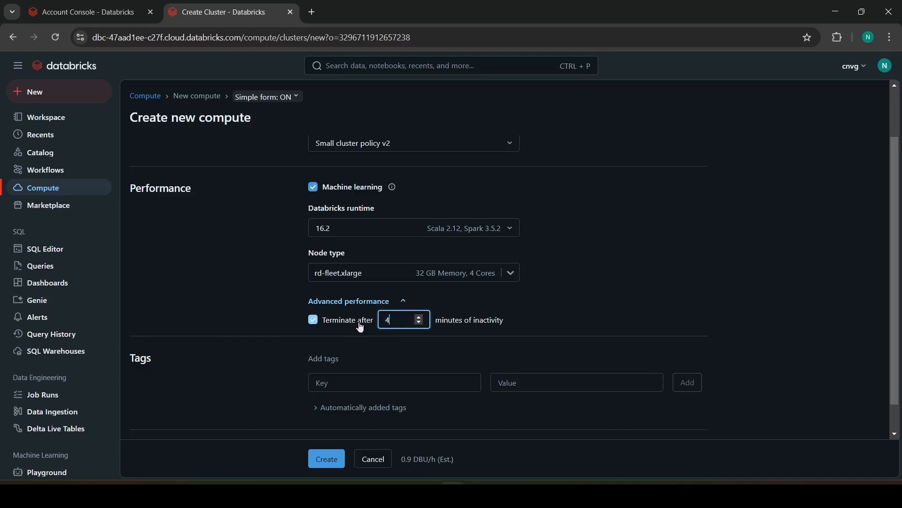
pyautogui.write('5')
pyautogui.click(278, 272)
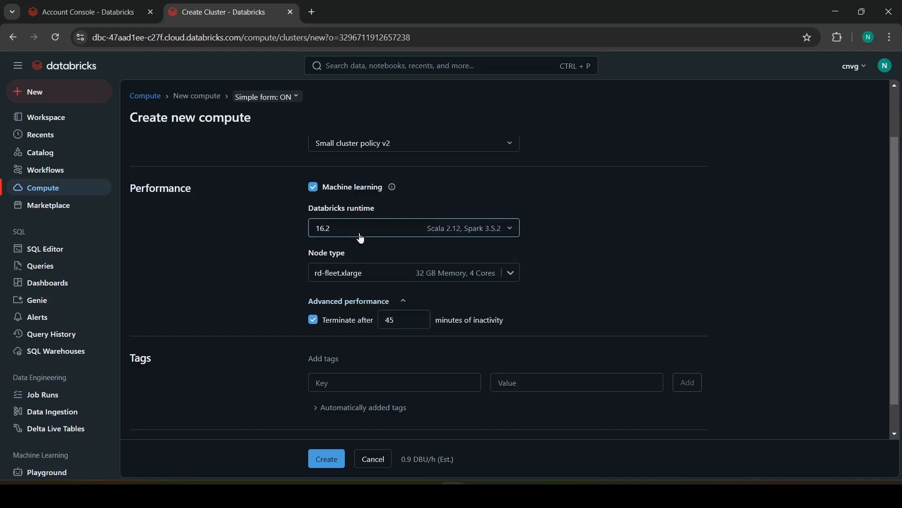
# Step: Filter the node types by ".large" and choose the general purpose m4.large node for the compute
pyautogui.click(372, 272)
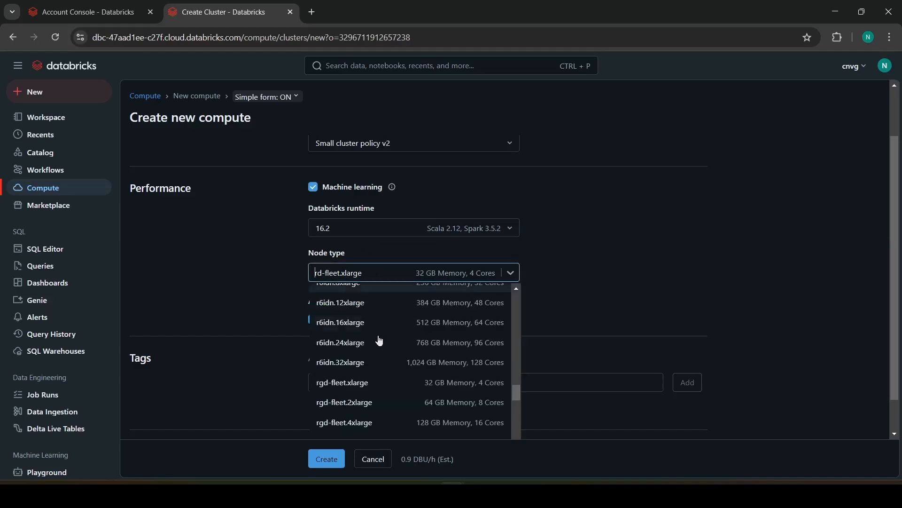
pyautogui.scroll(2, 379, 346)
pyautogui.scroll(5, 380, 350)
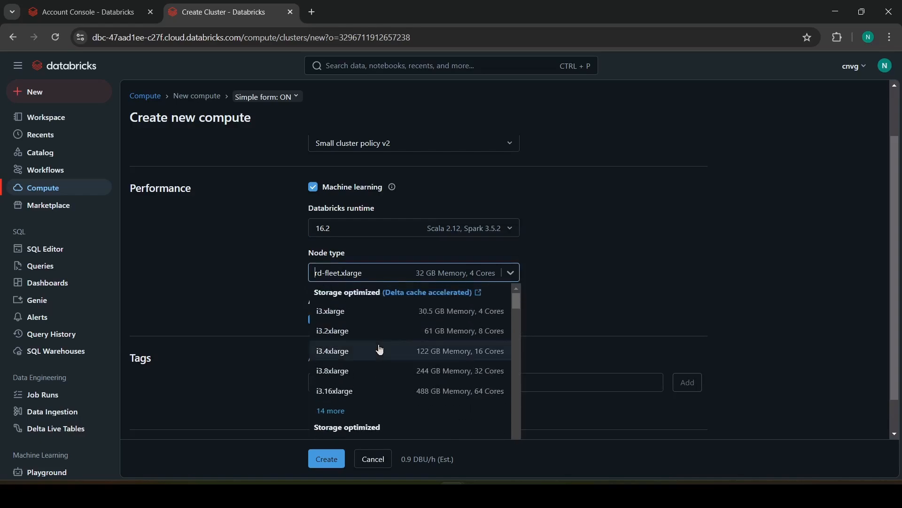
pyautogui.scroll(-7, 380, 350)
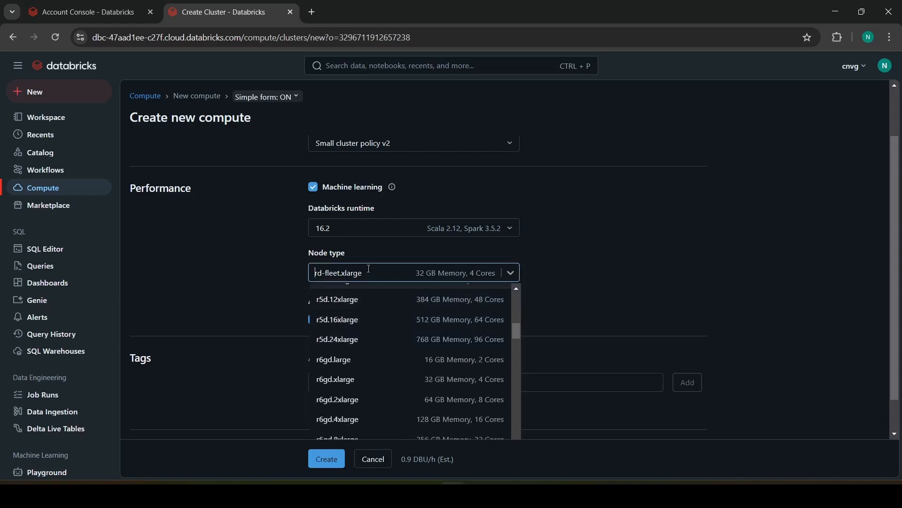
pyautogui.write('.large')
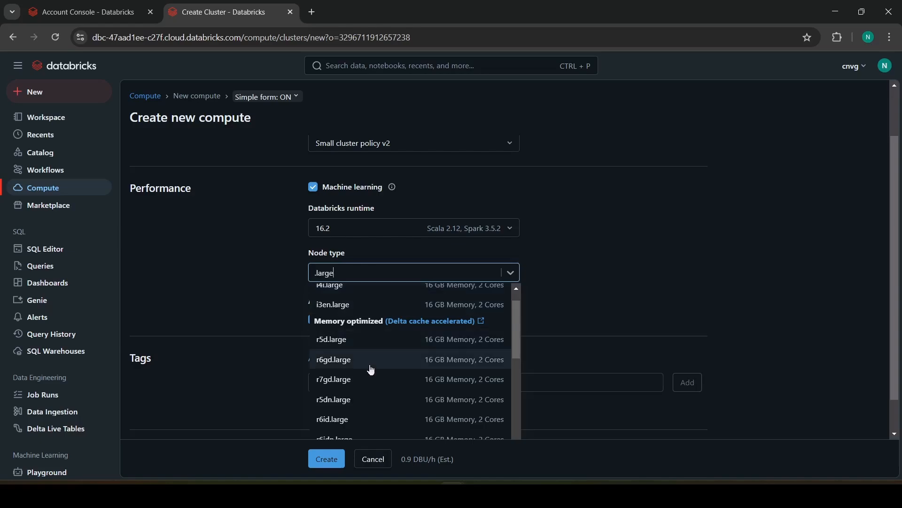
pyautogui.scroll(-5, 374, 370)
pyautogui.scroll(-4, 374, 370)
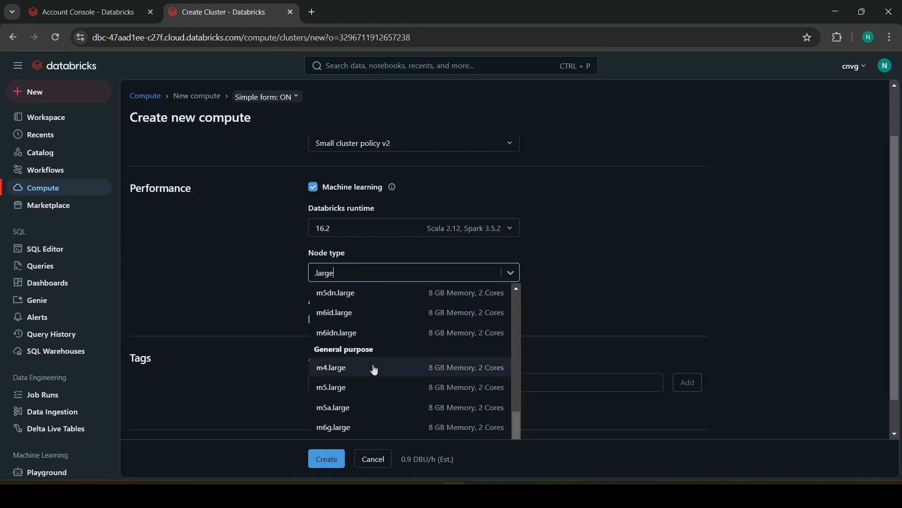
pyautogui.click(388, 368)
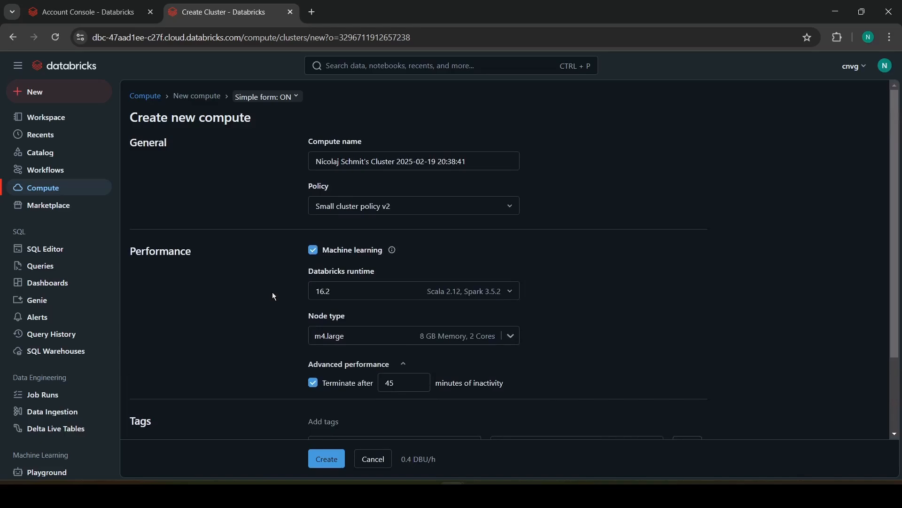
# Step: Create the compute with the configured settings and check its hourly DBU rate under Performance
pyautogui.scroll(-3, 275, 297)
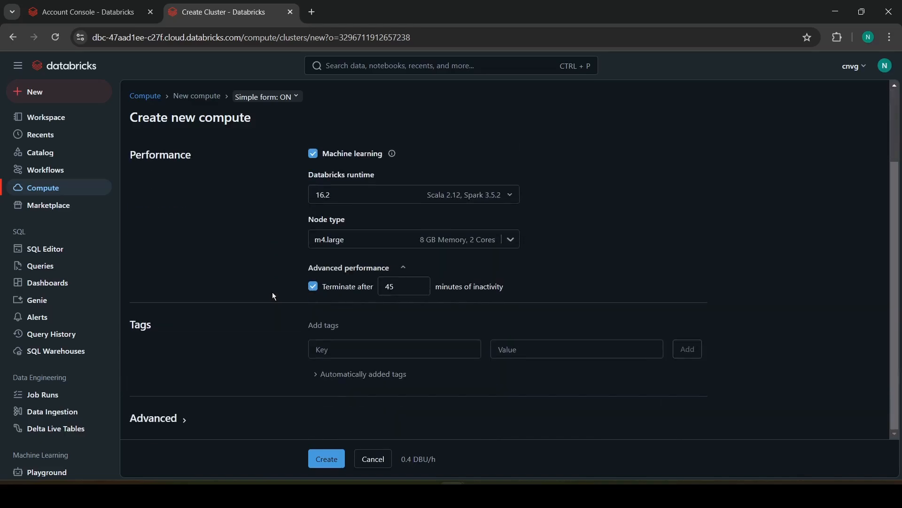
pyautogui.click(320, 463)
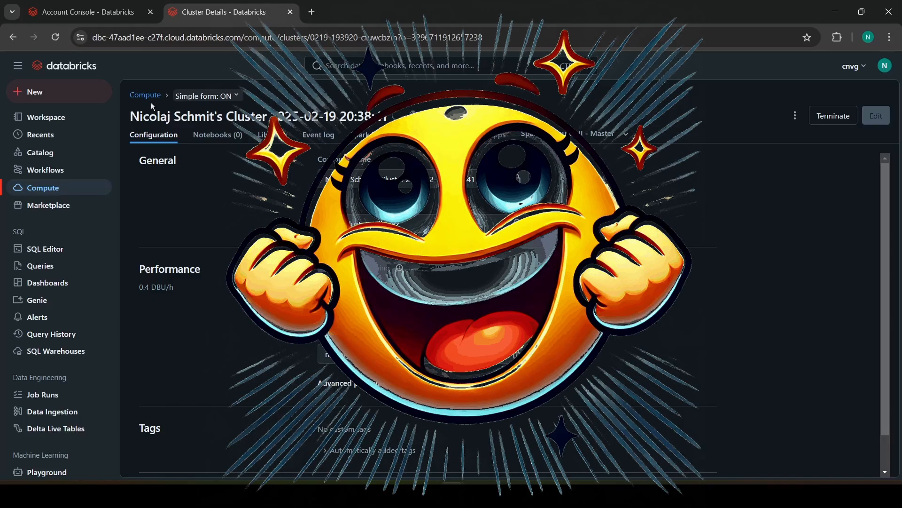
pyautogui.moveTo(140, 288); pyautogui.dragTo(187, 289)
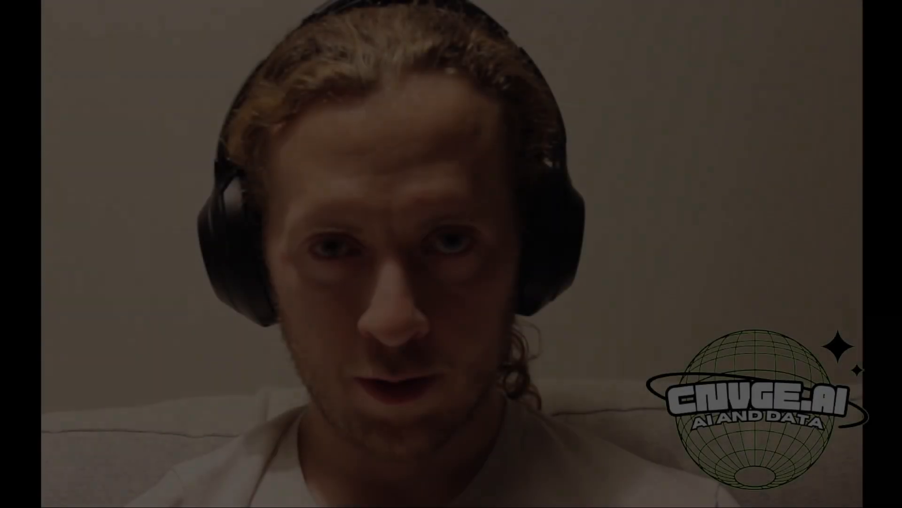